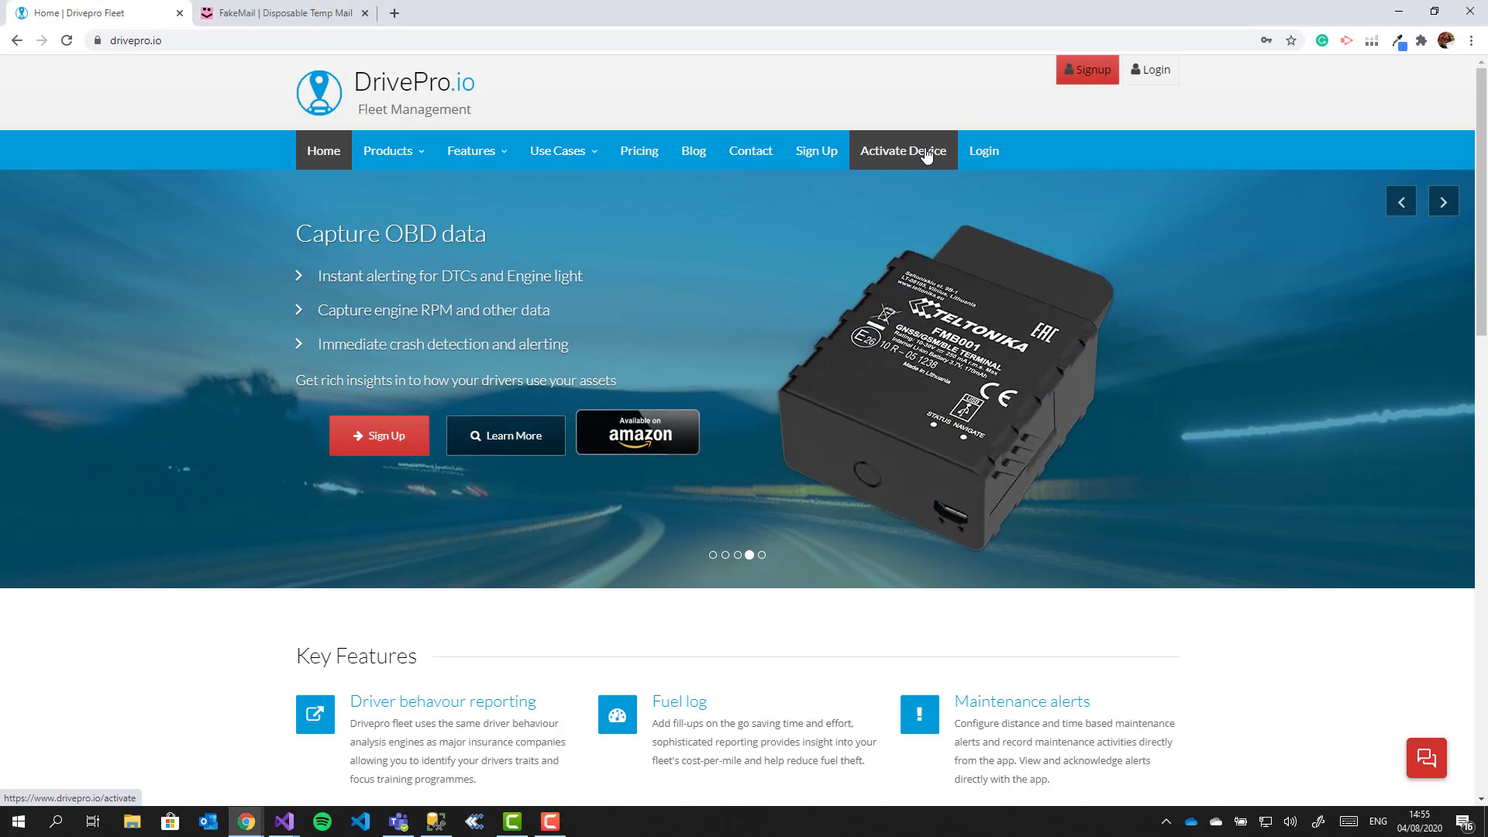
Step: Fill the Activate Device form with the user's first and last name, e-mail address and activation code
click(926, 155)
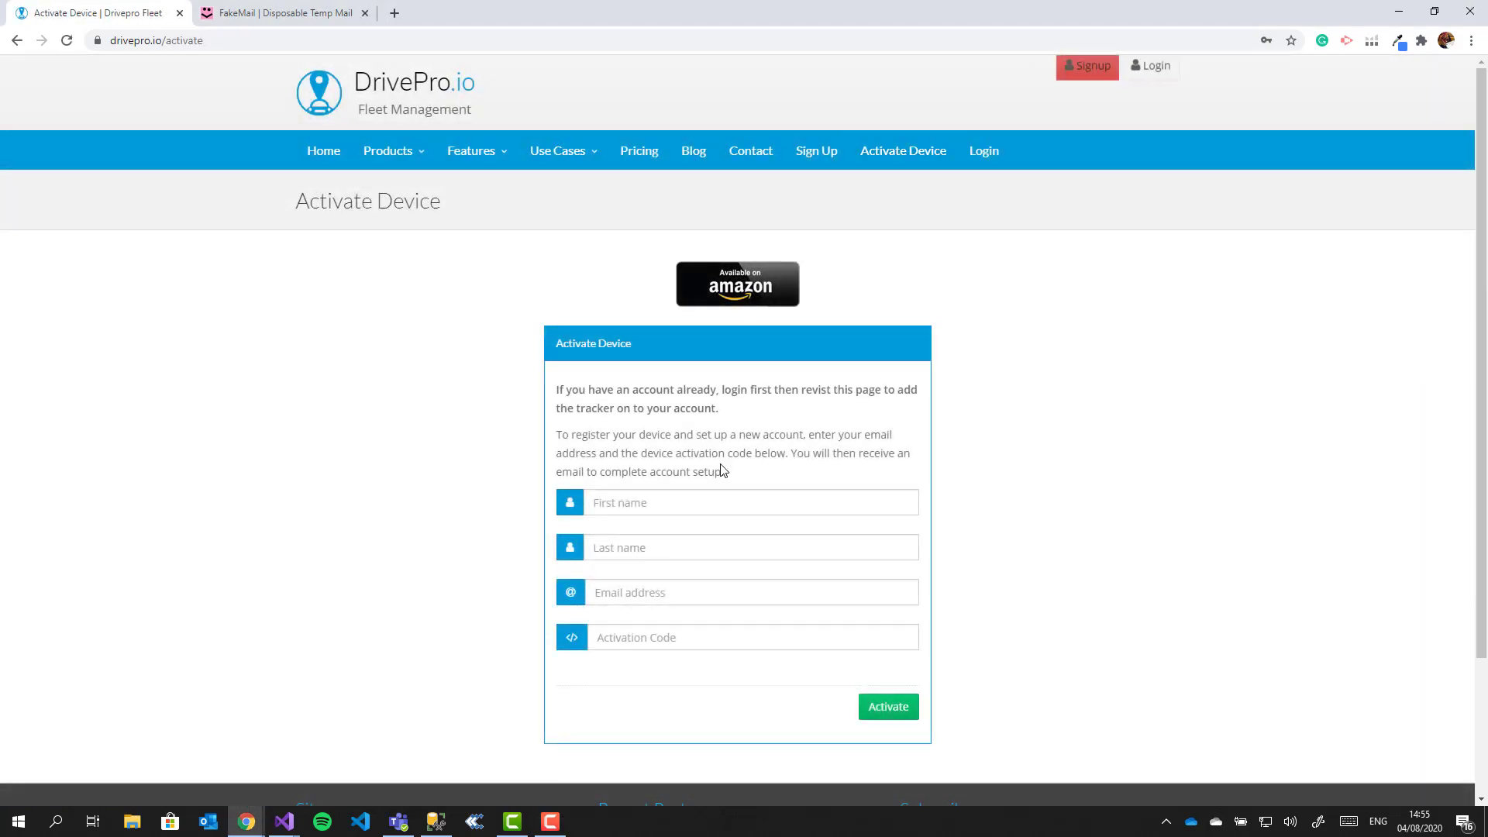
click(702, 503)
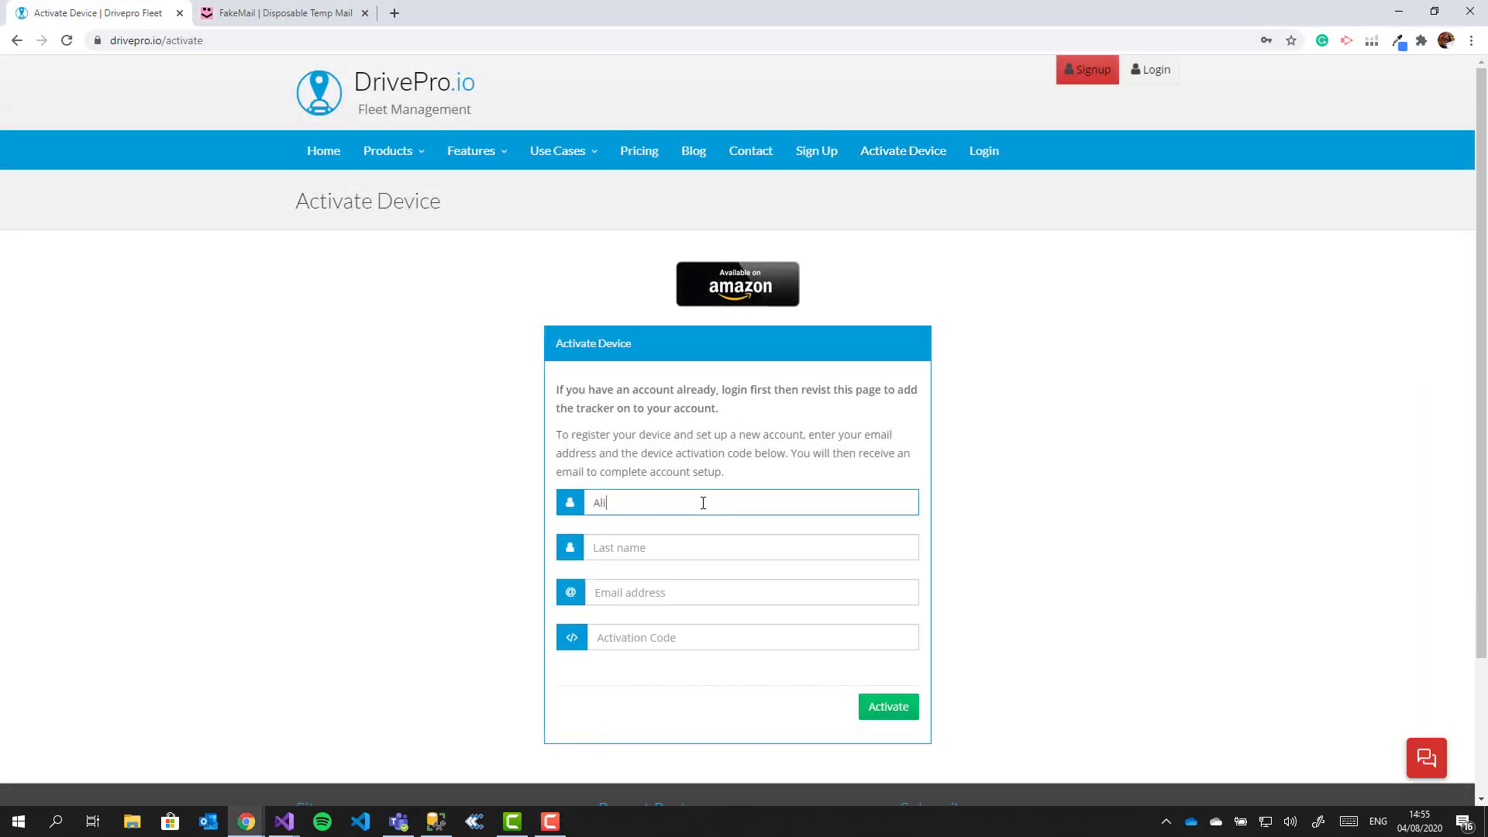
key(Tab)
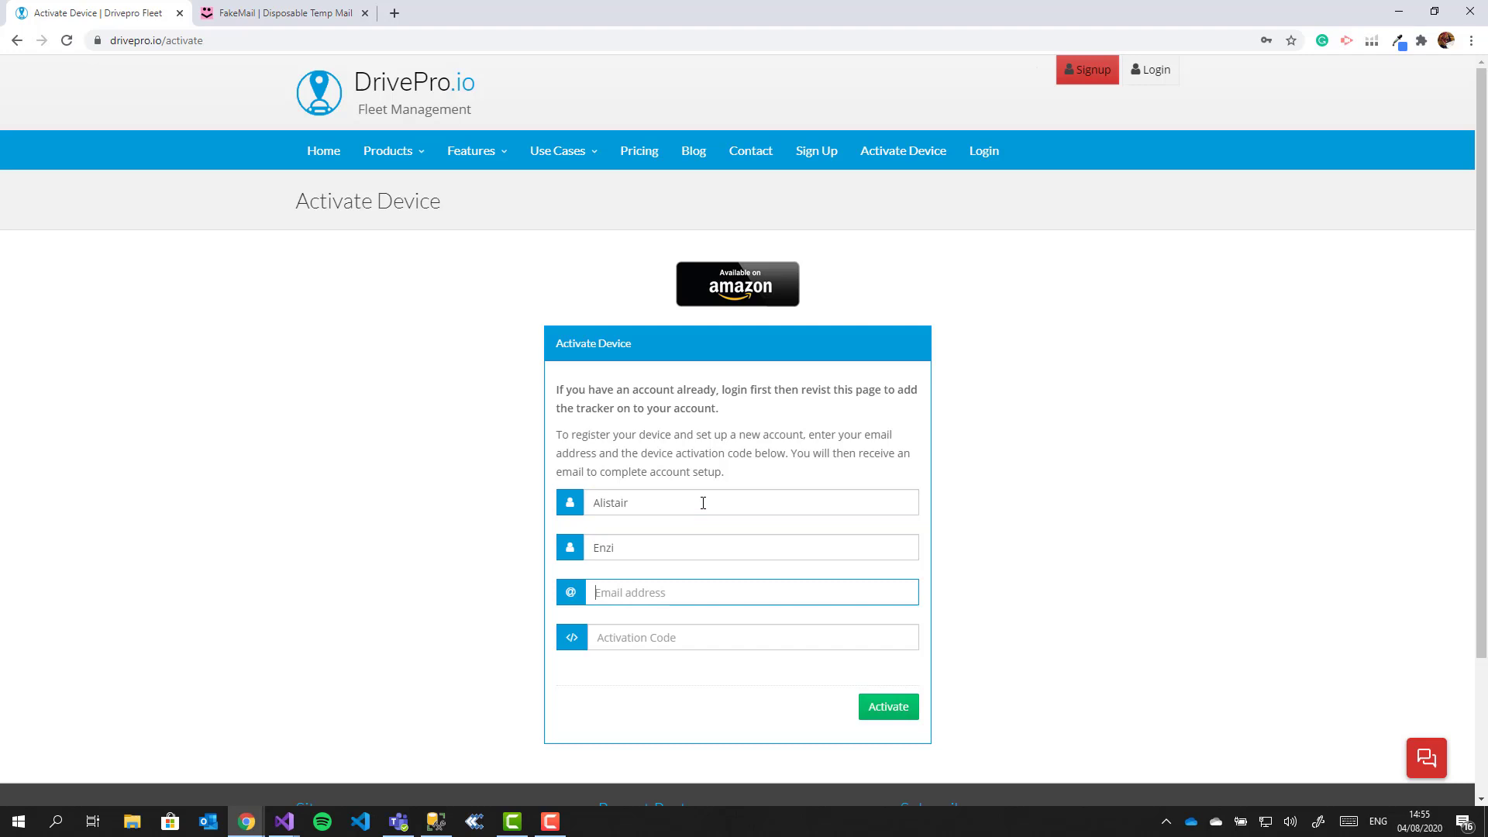
key(ctrl+v)
key(Tab)
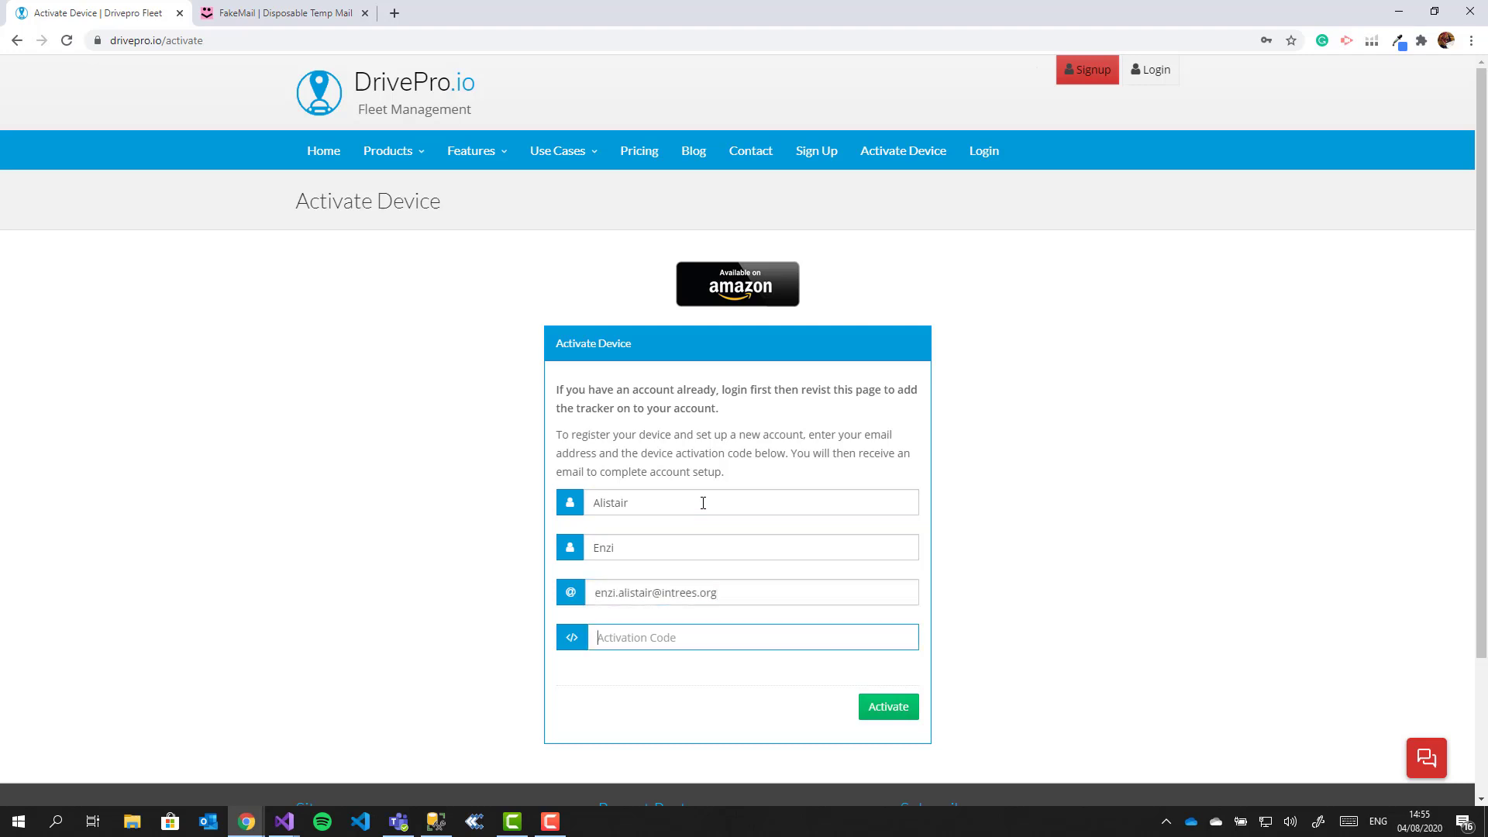
Step: Activate the tracker, then check My Car's timeline and its FMT100 hardware details with ignition-on event
click(888, 712)
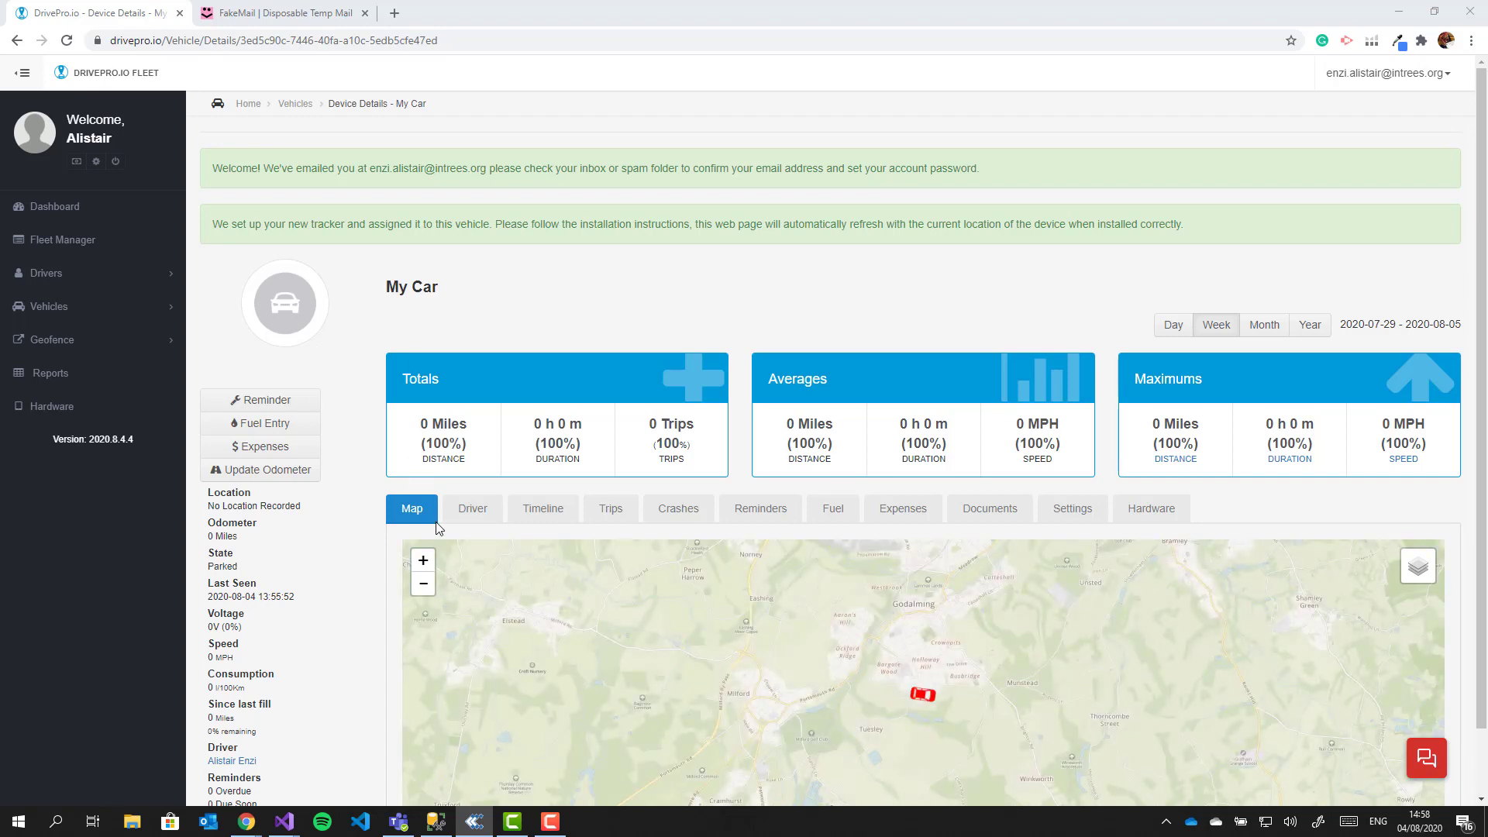
click(66, 40)
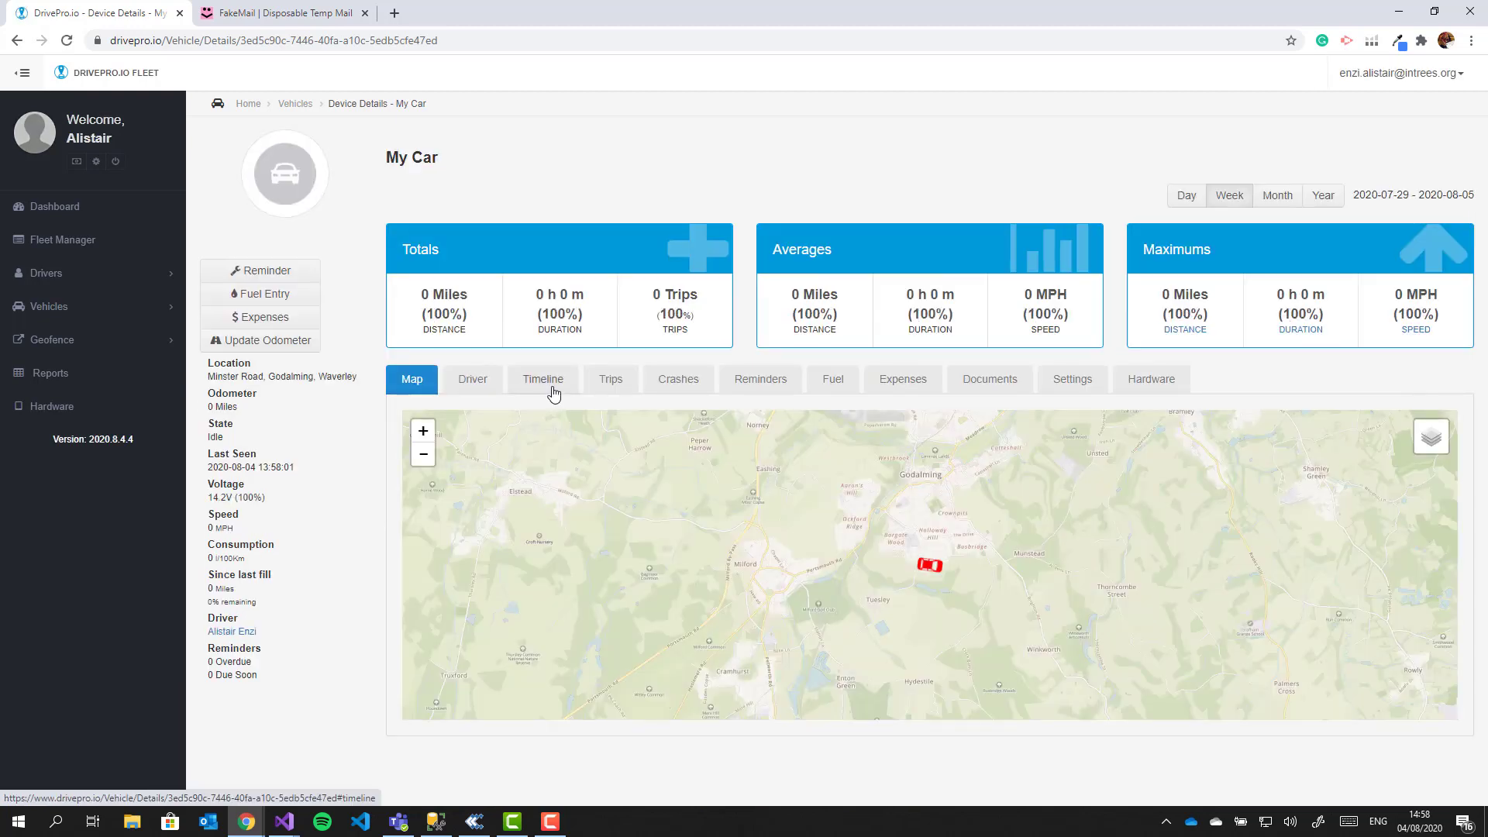
click(533, 381)
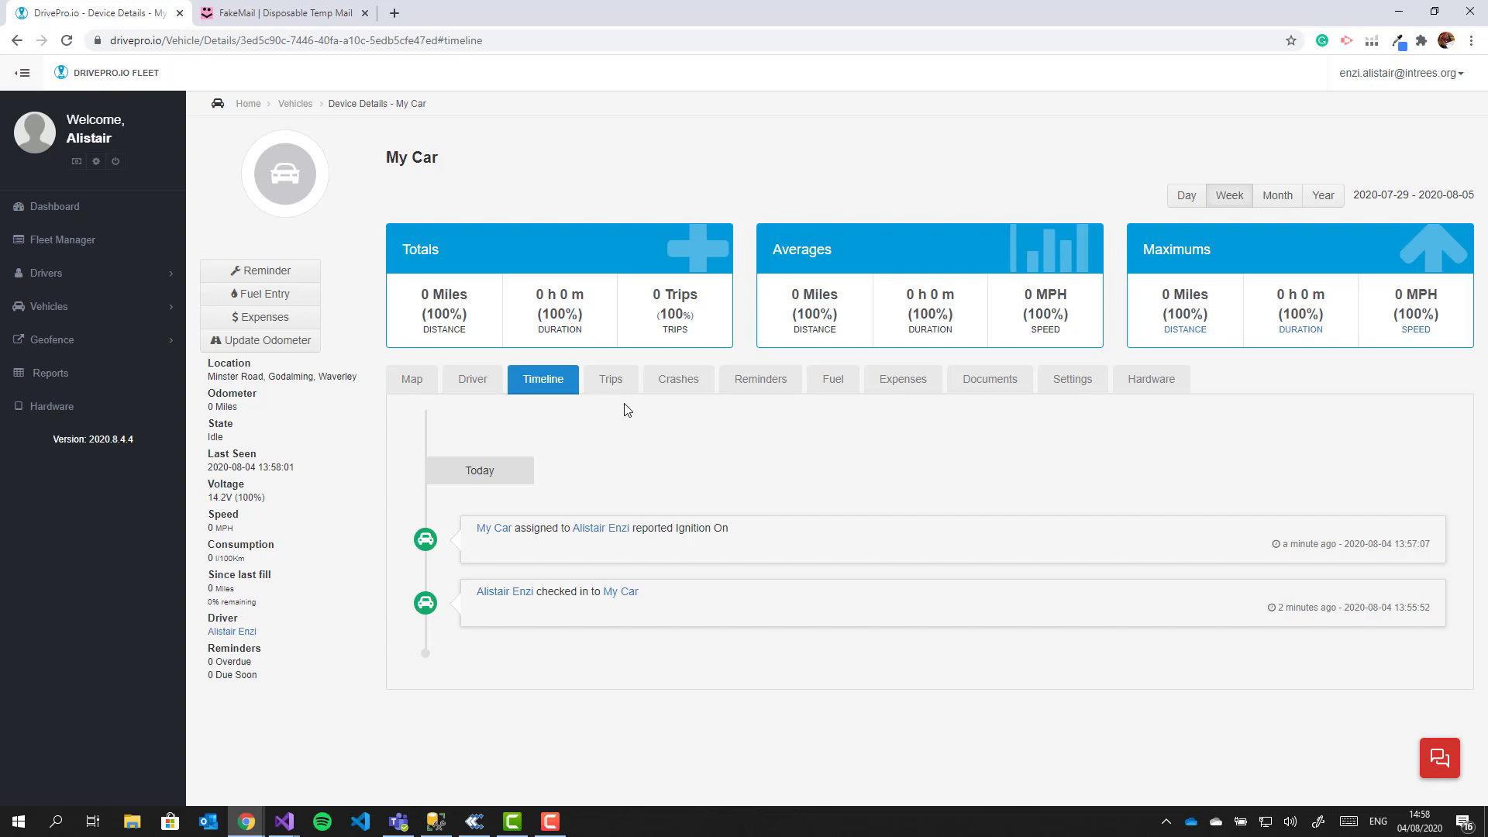
click(1158, 388)
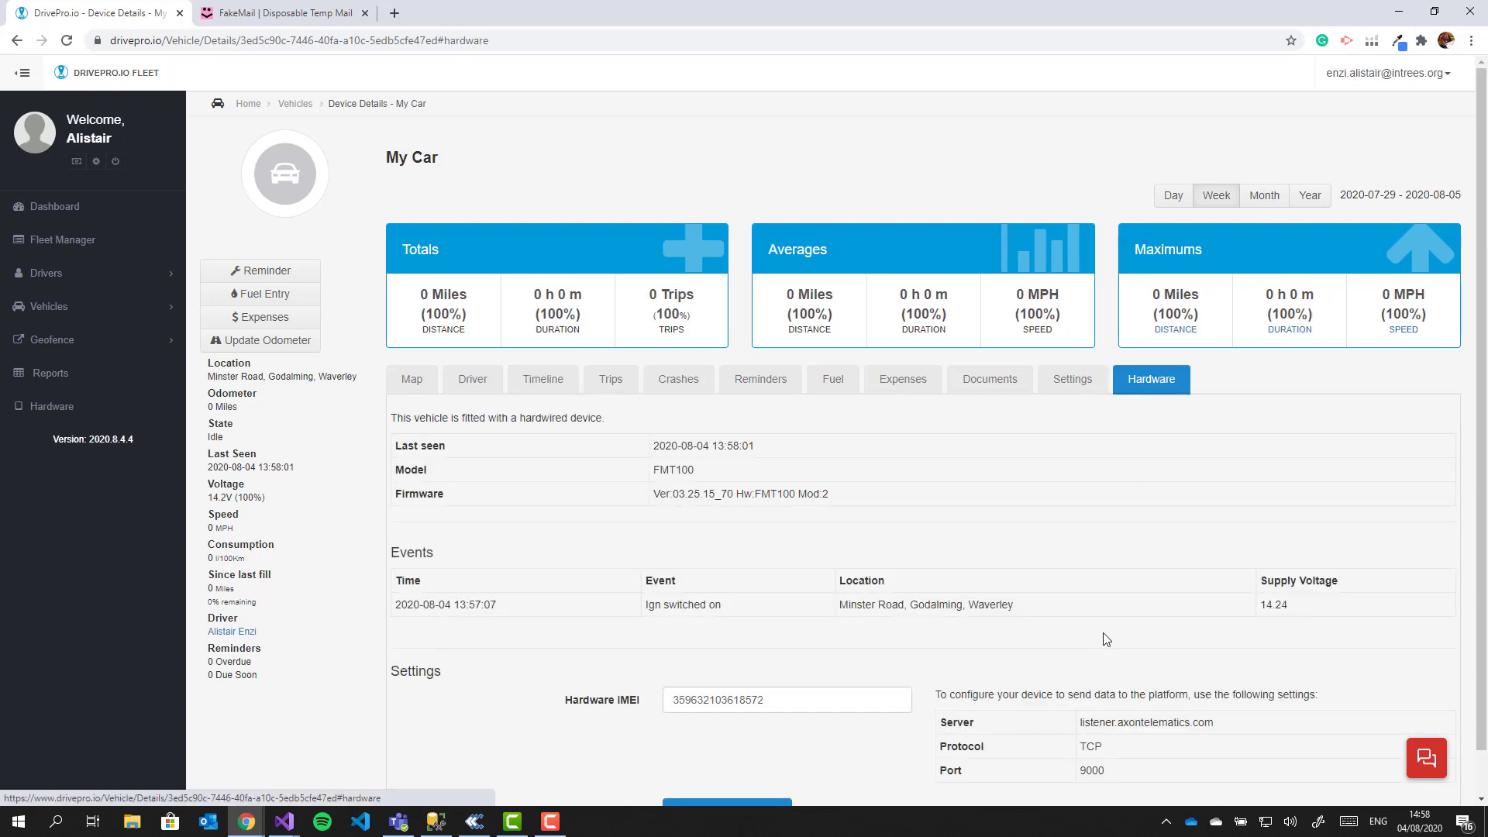
scroll(698, 535, down, 1)
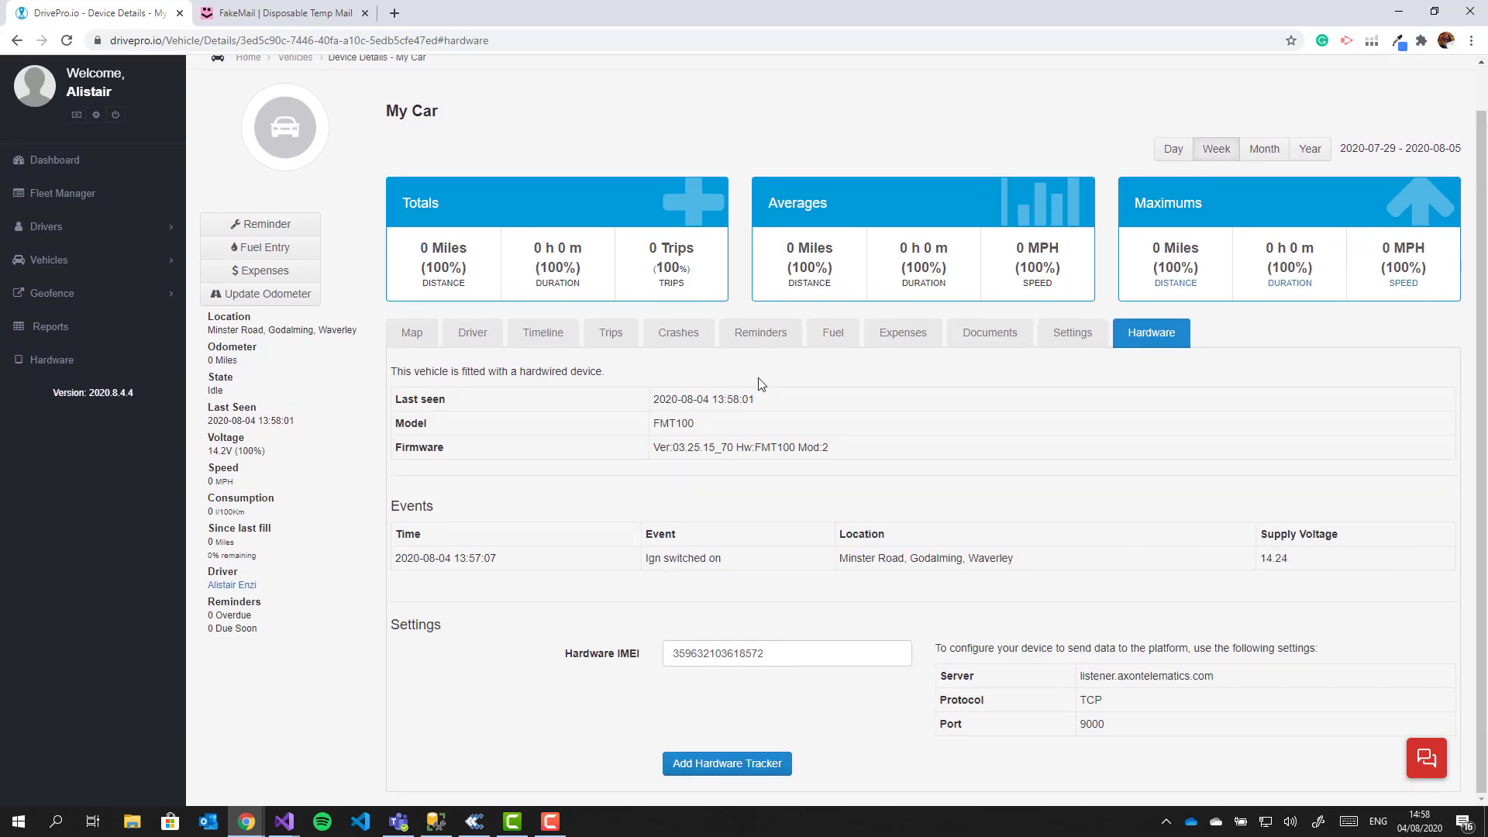
Step: Review My Car's settings, leaving Type and Manufacturer as Unknown with model year 2020
click(1074, 339)
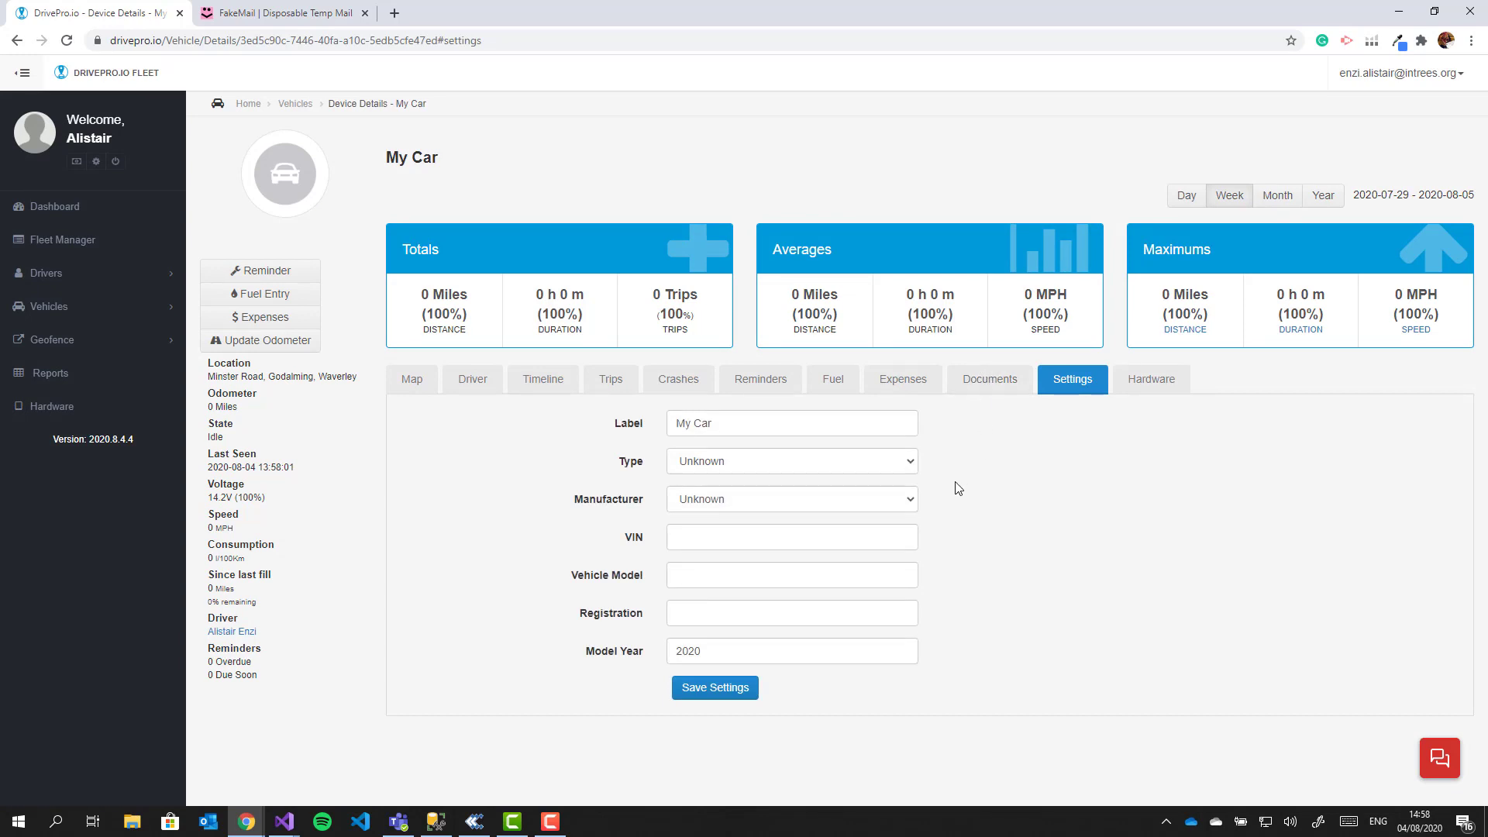
click(830, 423)
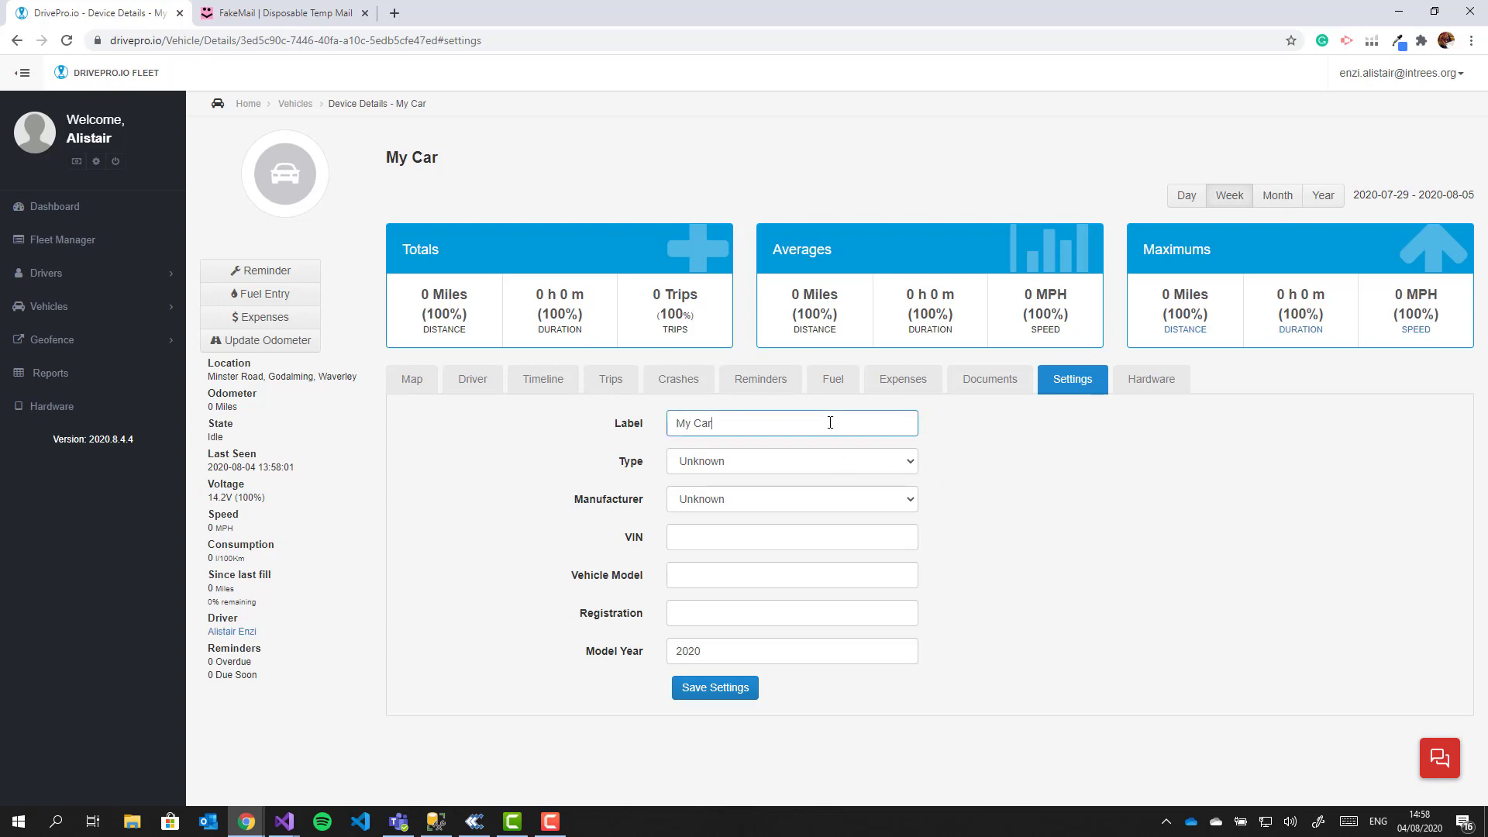
click(709, 461)
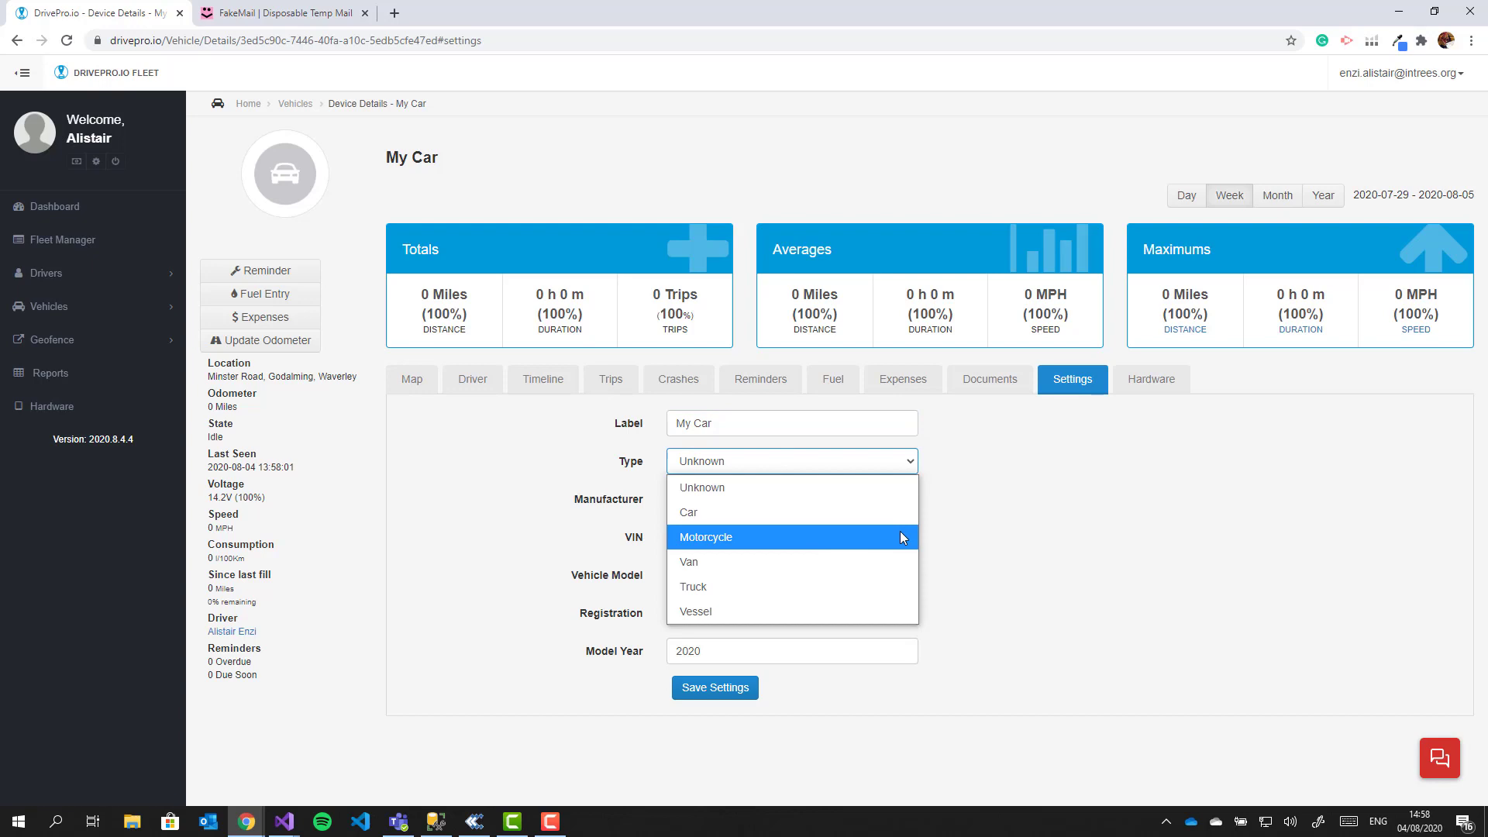
click(807, 496)
click(811, 505)
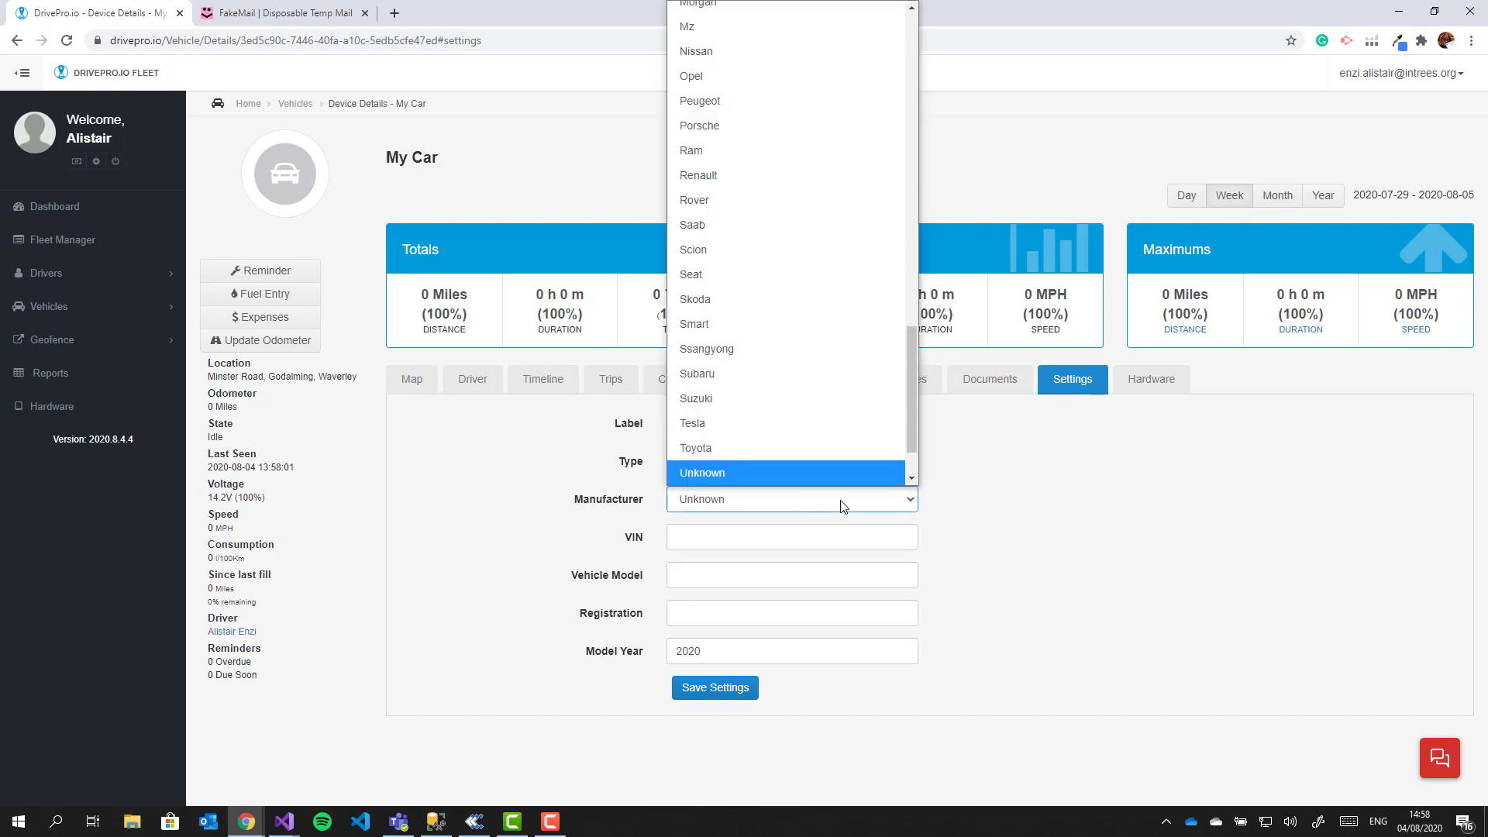
click(1089, 533)
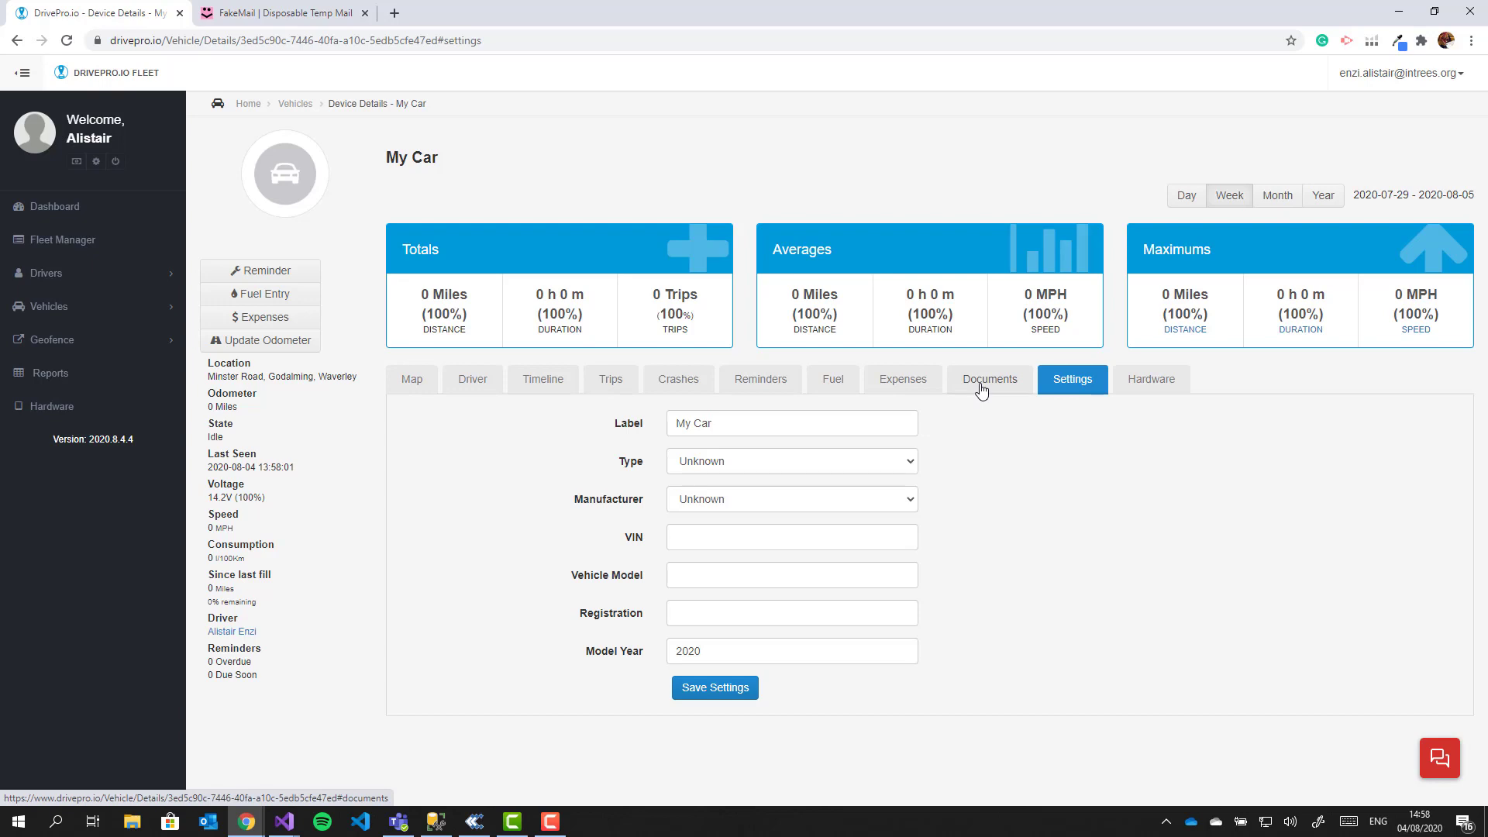
Step: Open the new driver's page, review its settings, and view its four default notification rules
click(61, 275)
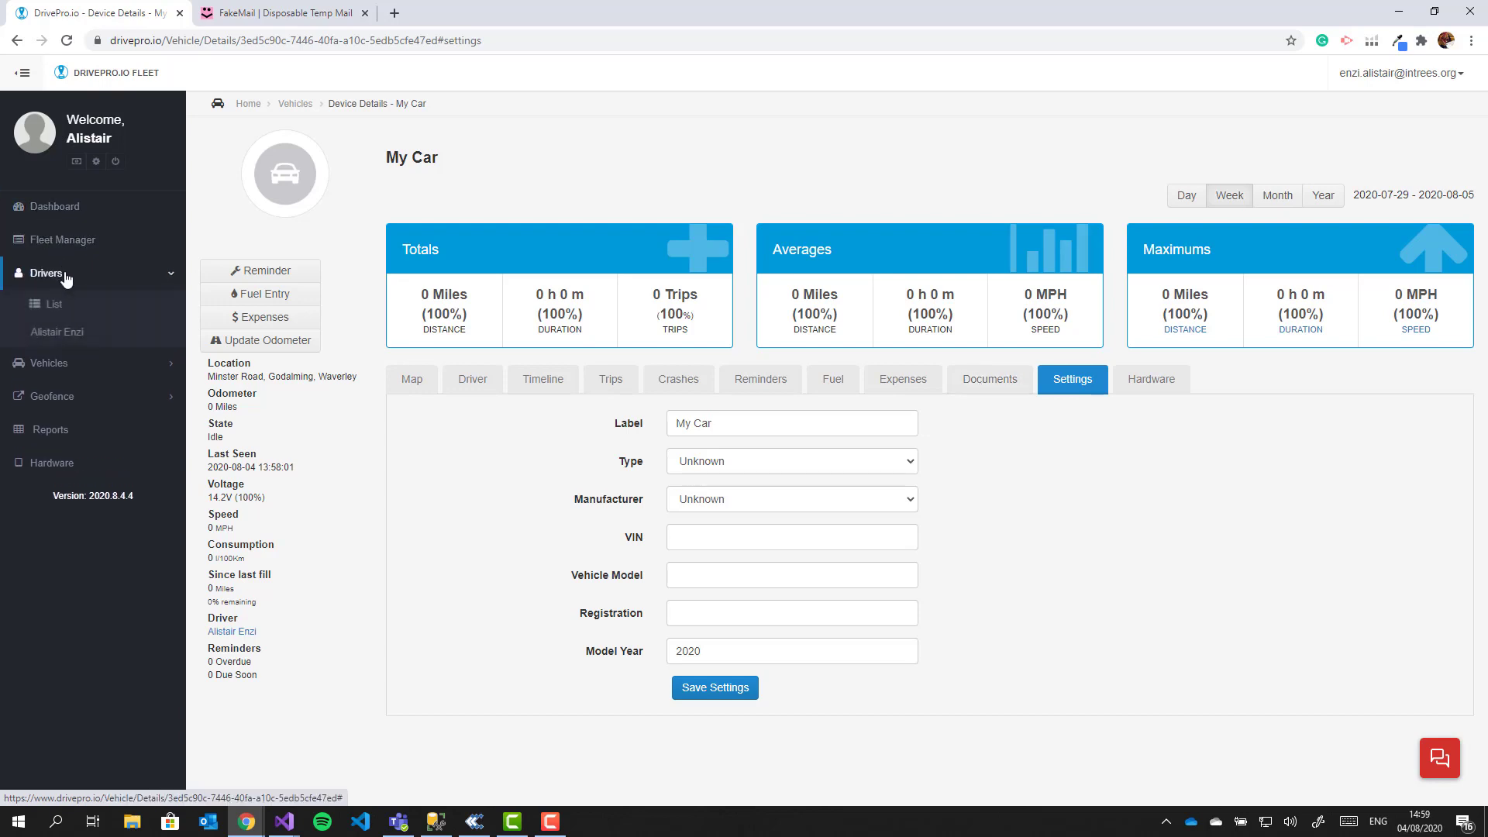
click(62, 339)
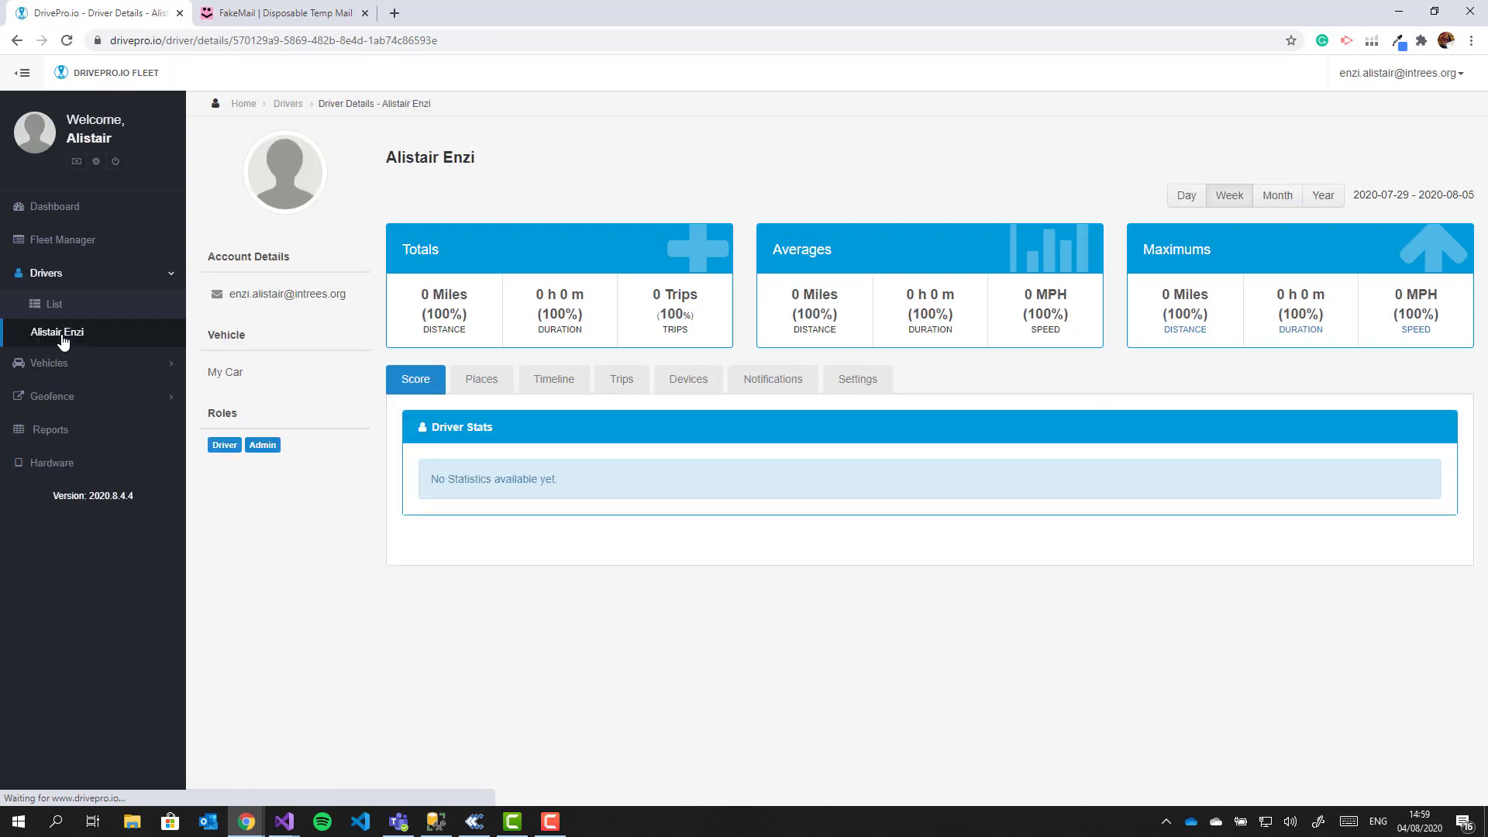
click(868, 393)
scroll(1019, 492, down, 3)
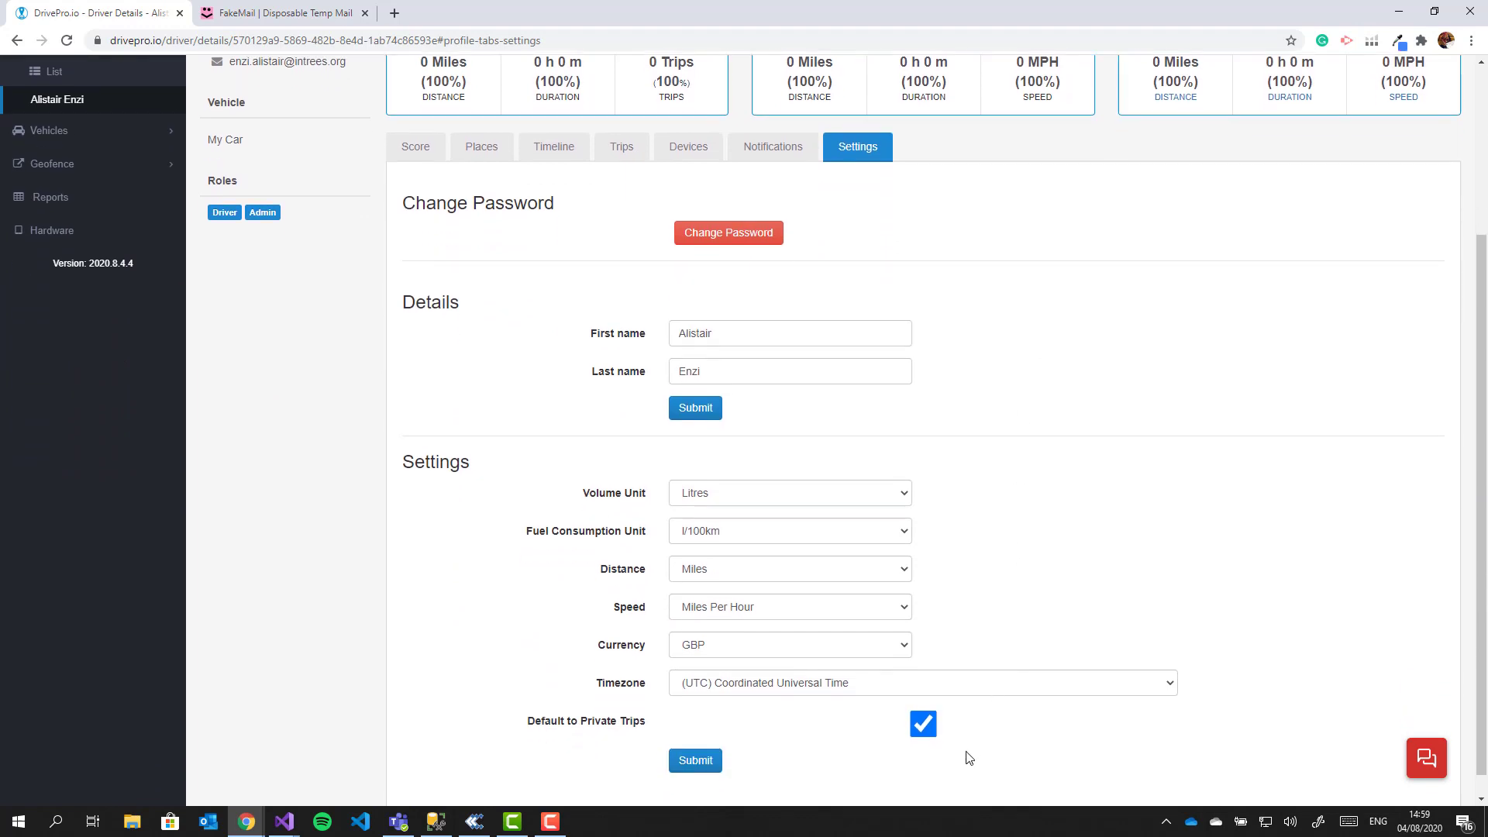
scroll(1023, 495, up, 2)
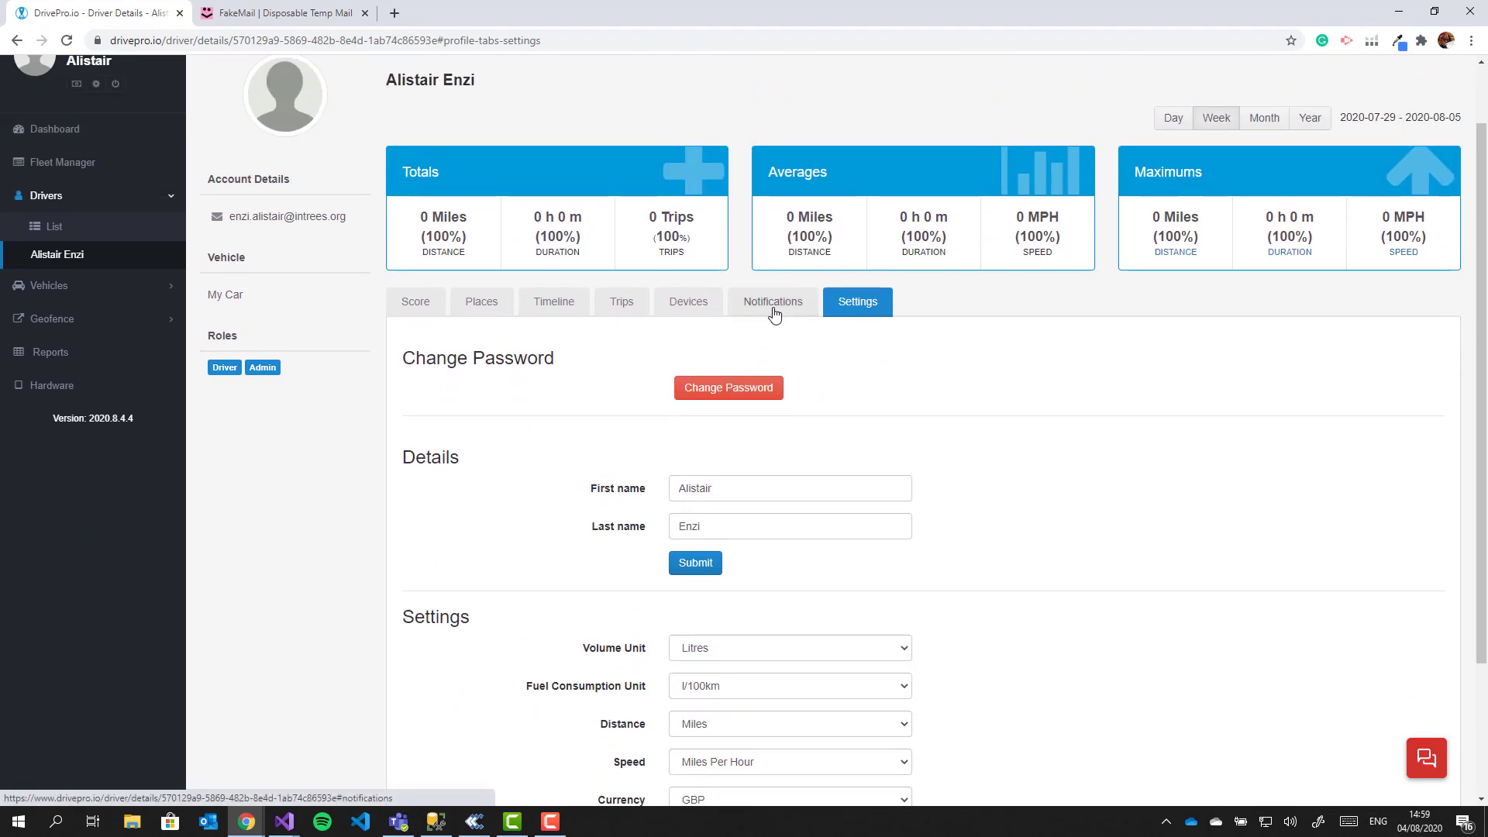
click(770, 307)
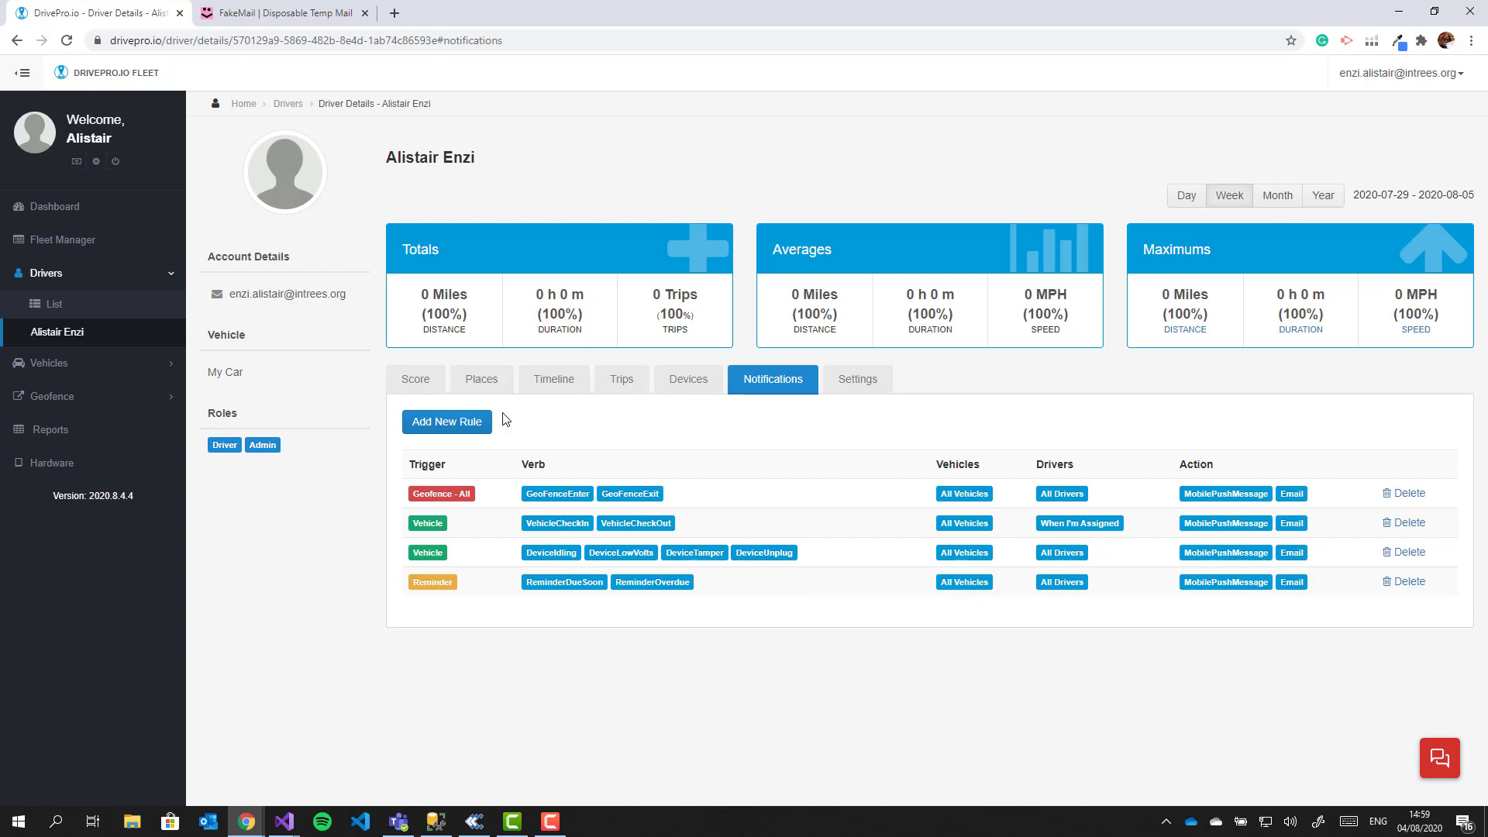
Step: Open the DrivePro Fleet 'Setup your account' email in FakeMail to reach the Create Password page
click(247, 16)
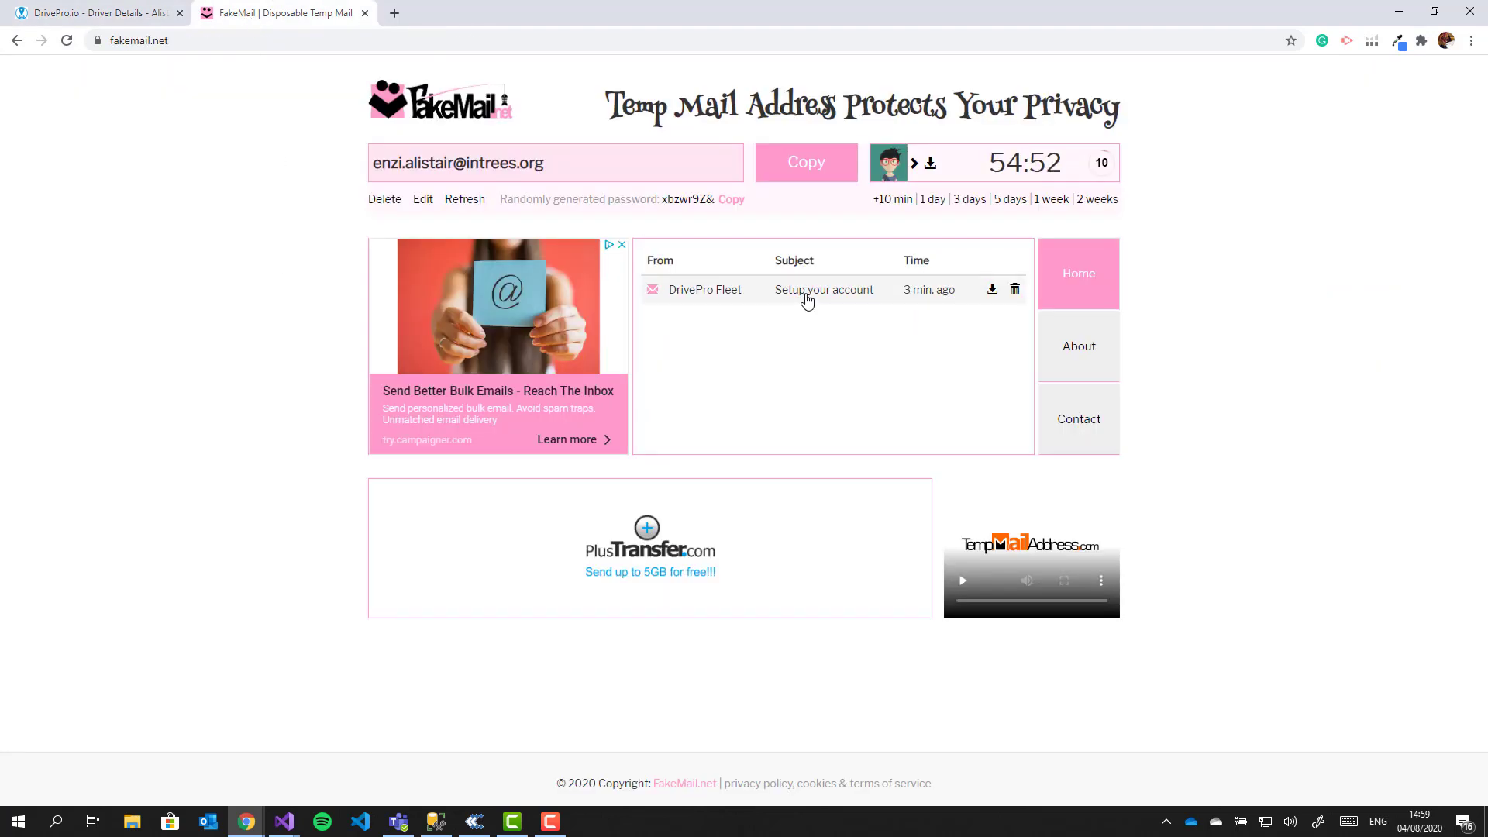
click(808, 294)
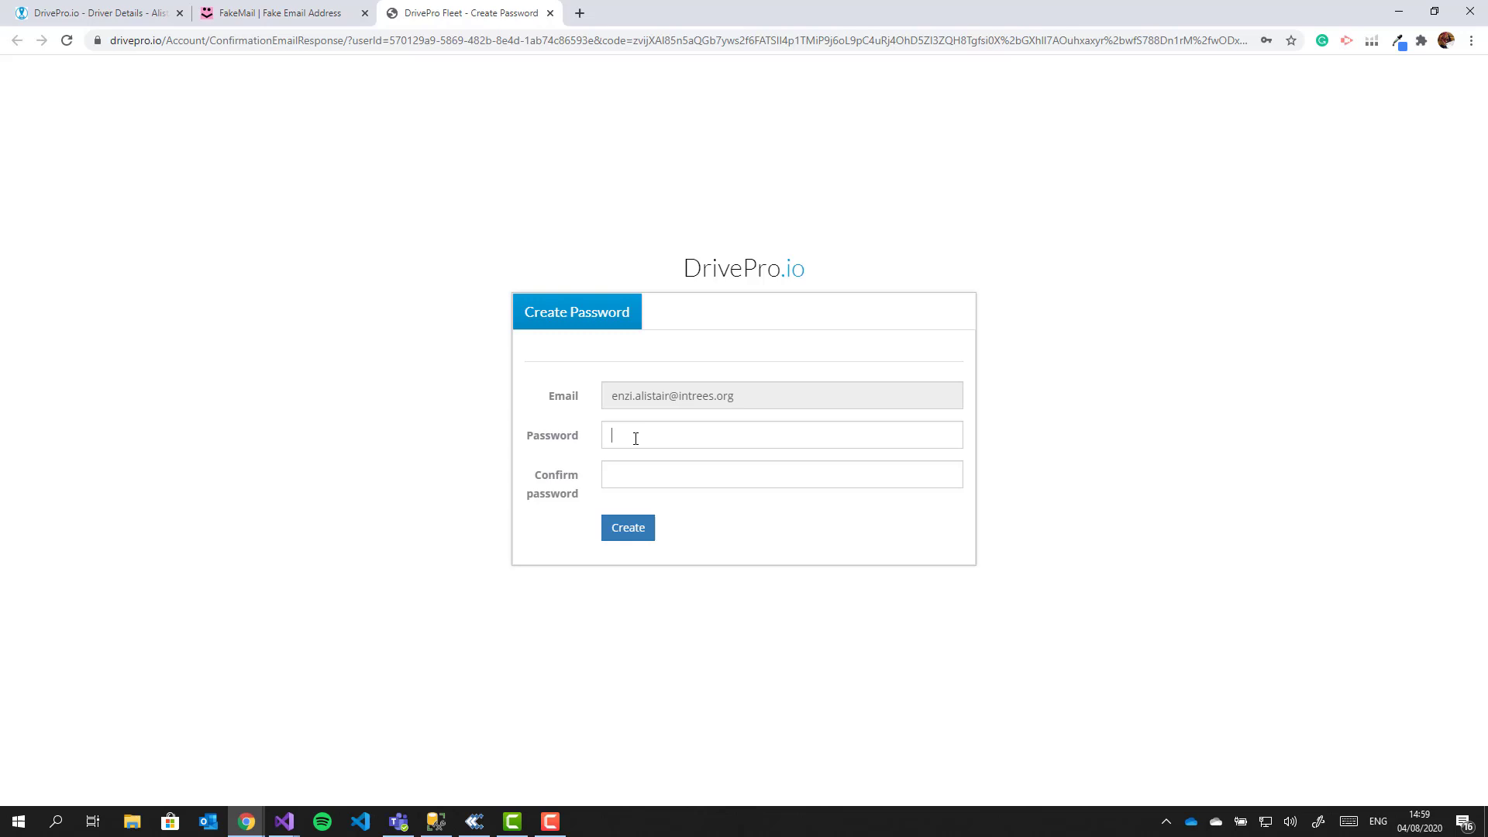
Step: Enter and confirm the new account password, create it, and answer Chrome's save-password prompt
click(679, 434)
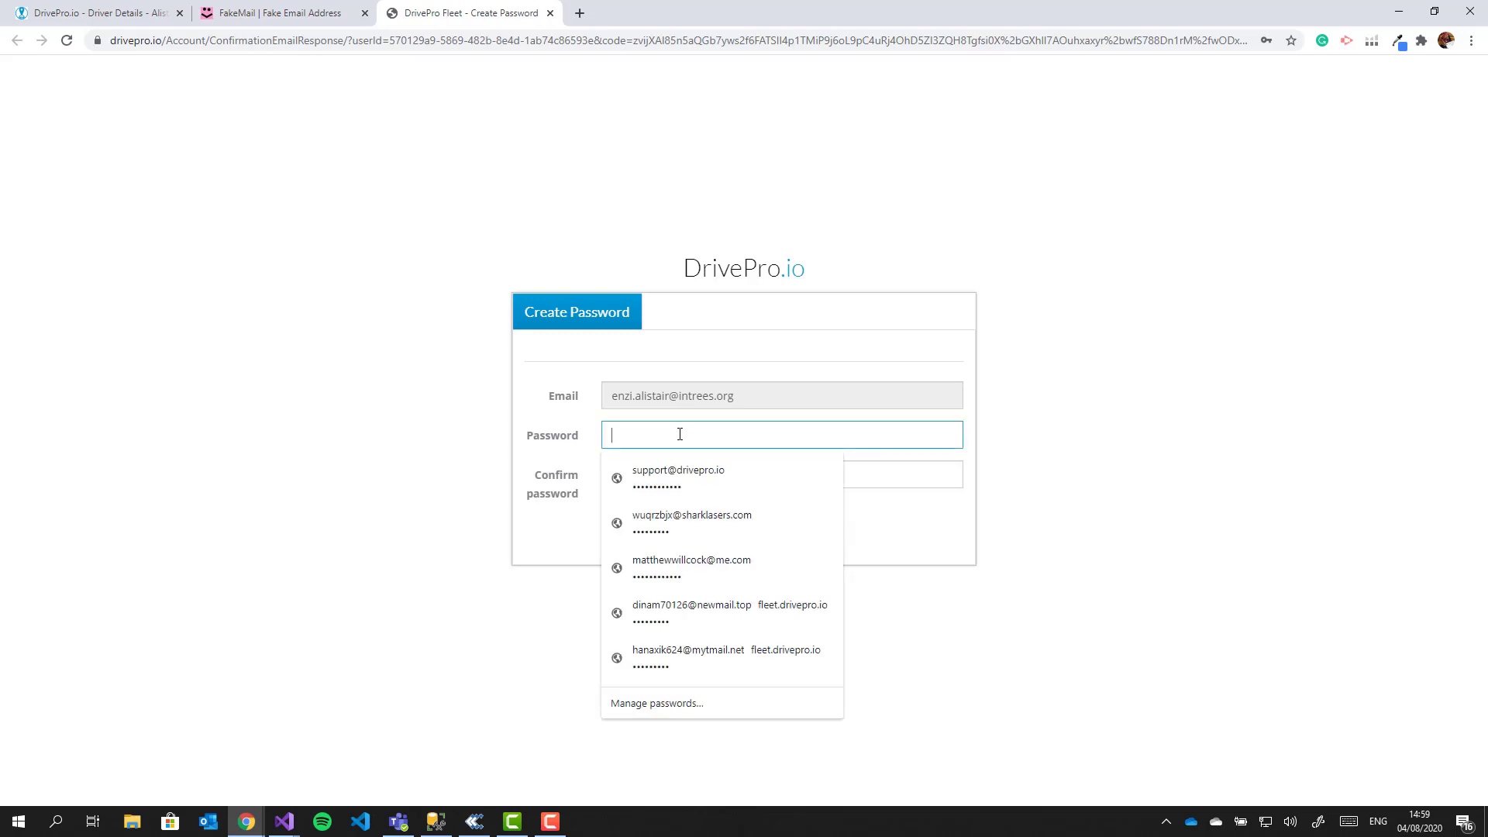
text(•••••••)
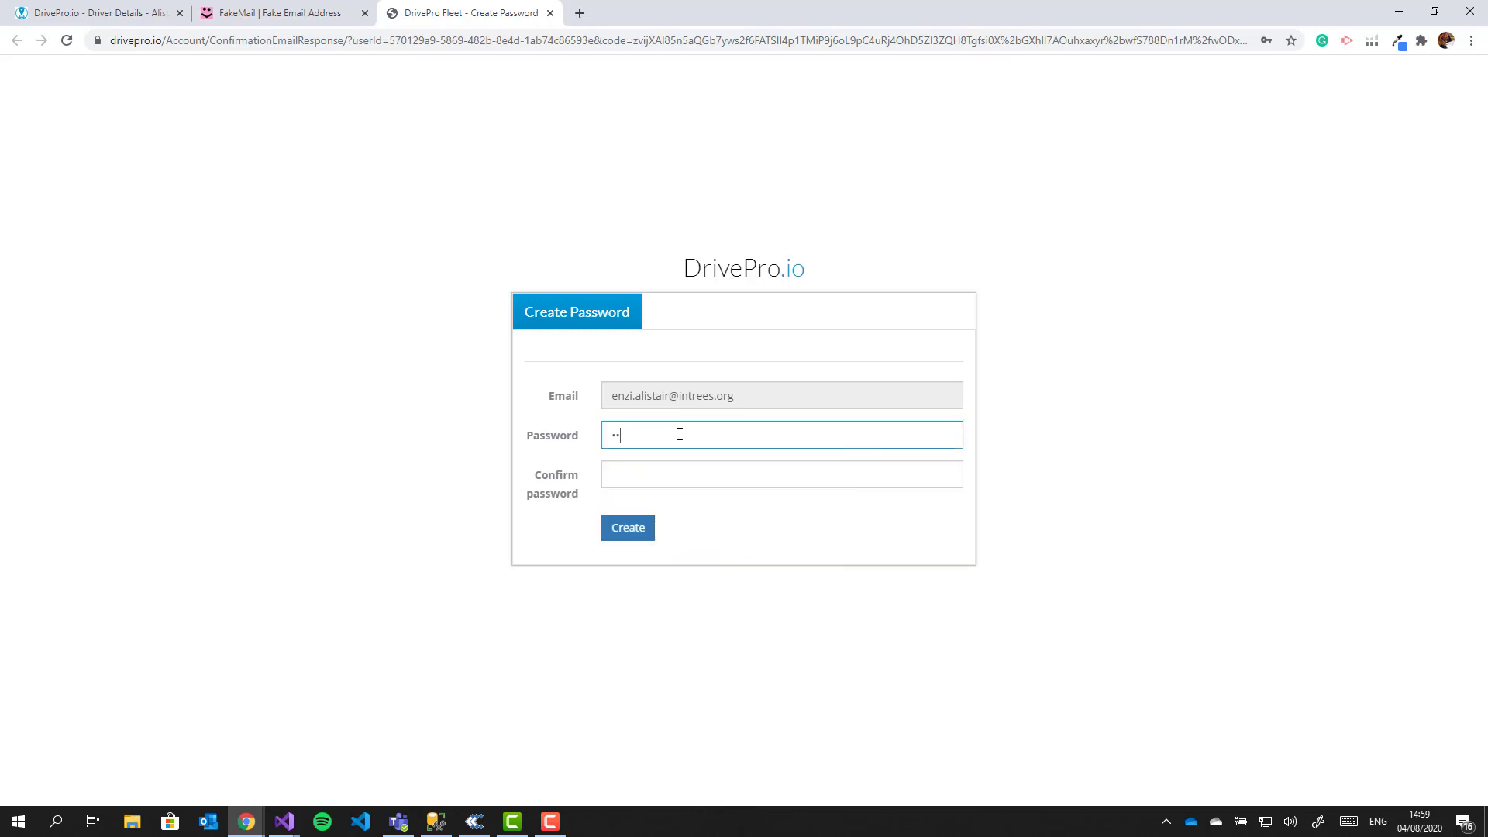
text(•)
key(Tab)
text(•••••••••)
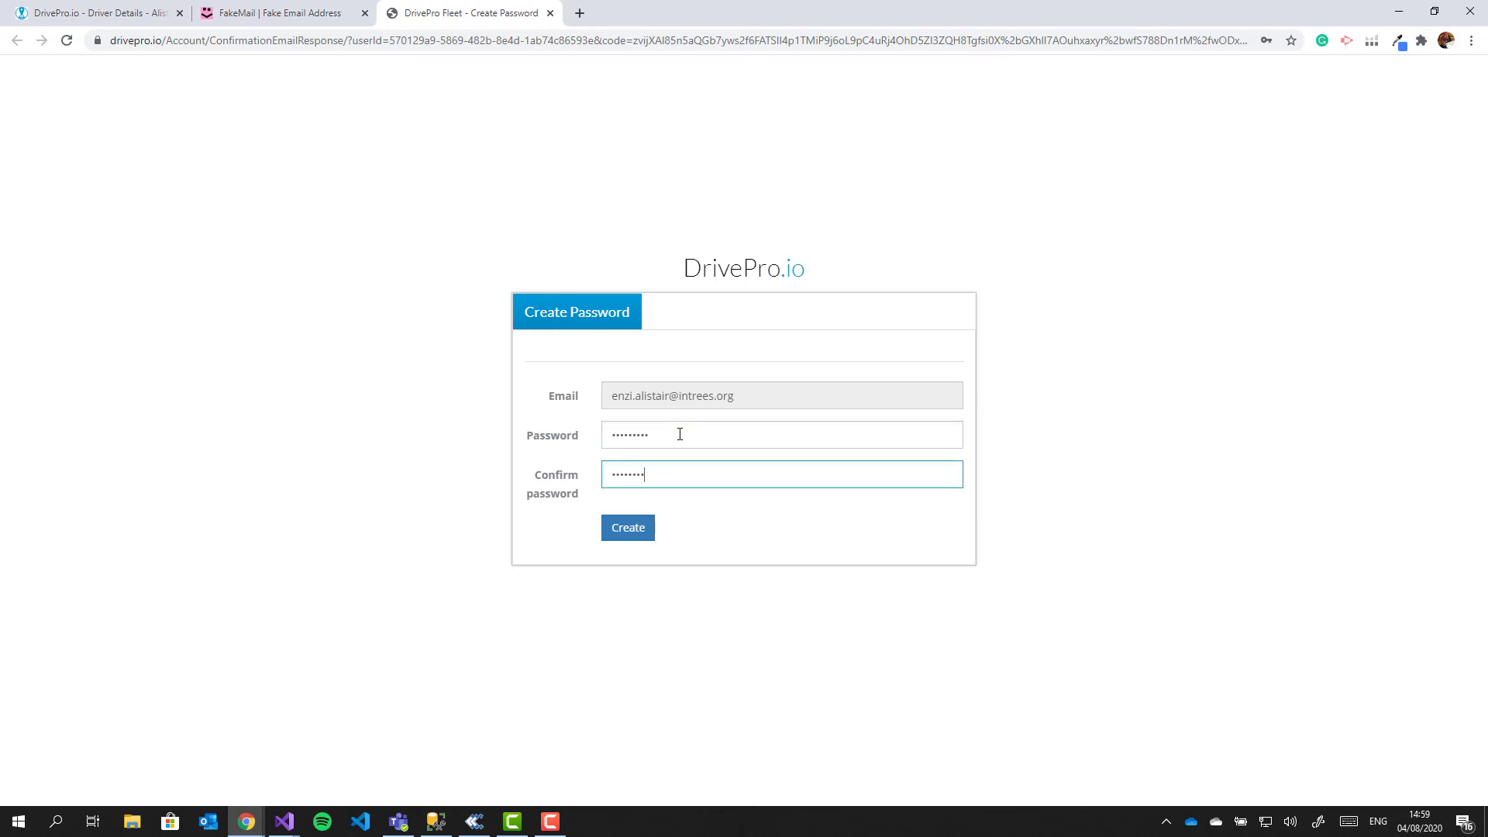
click(625, 530)
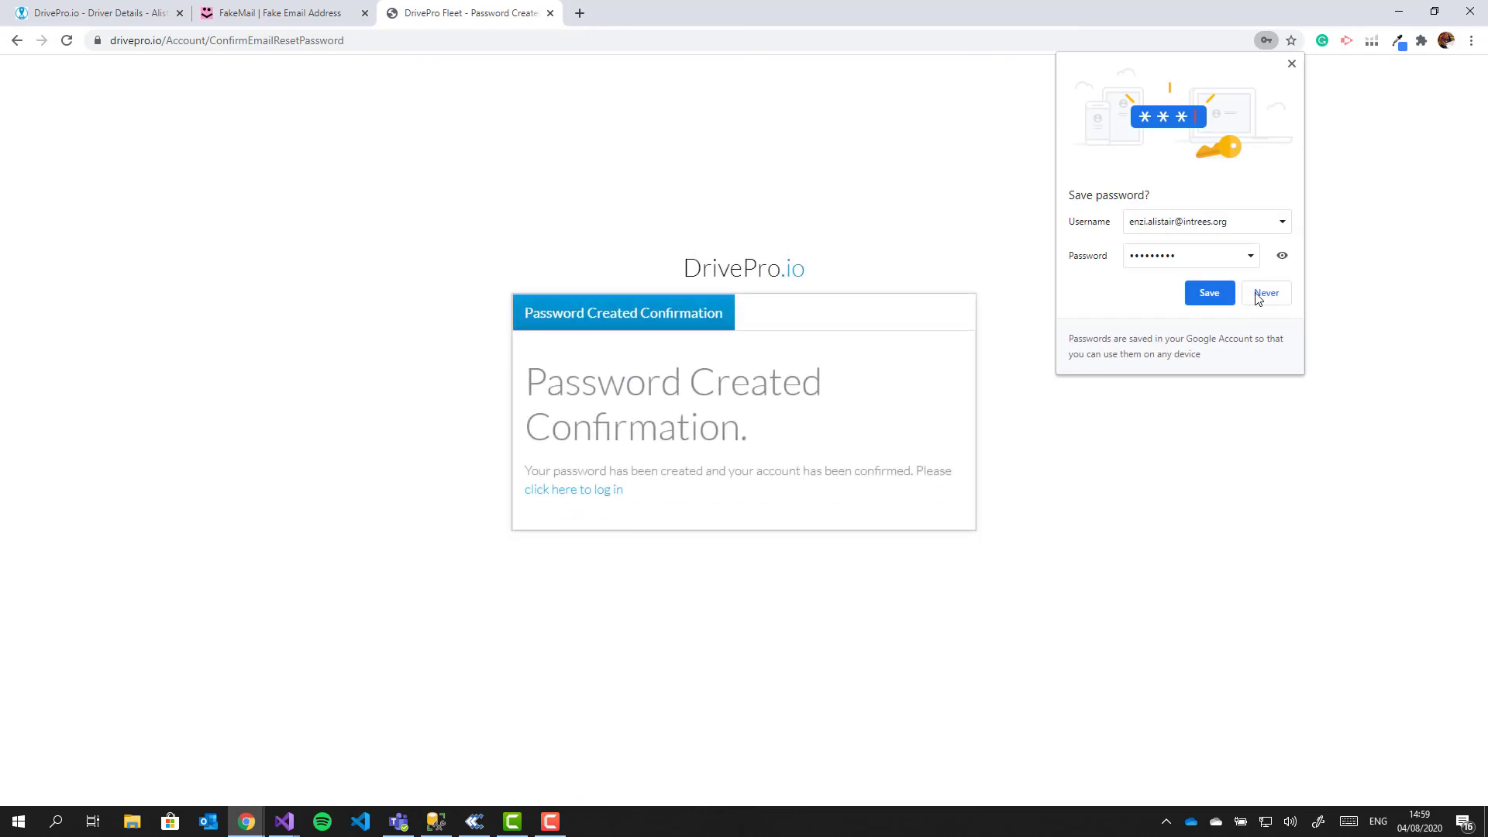
click(1221, 292)
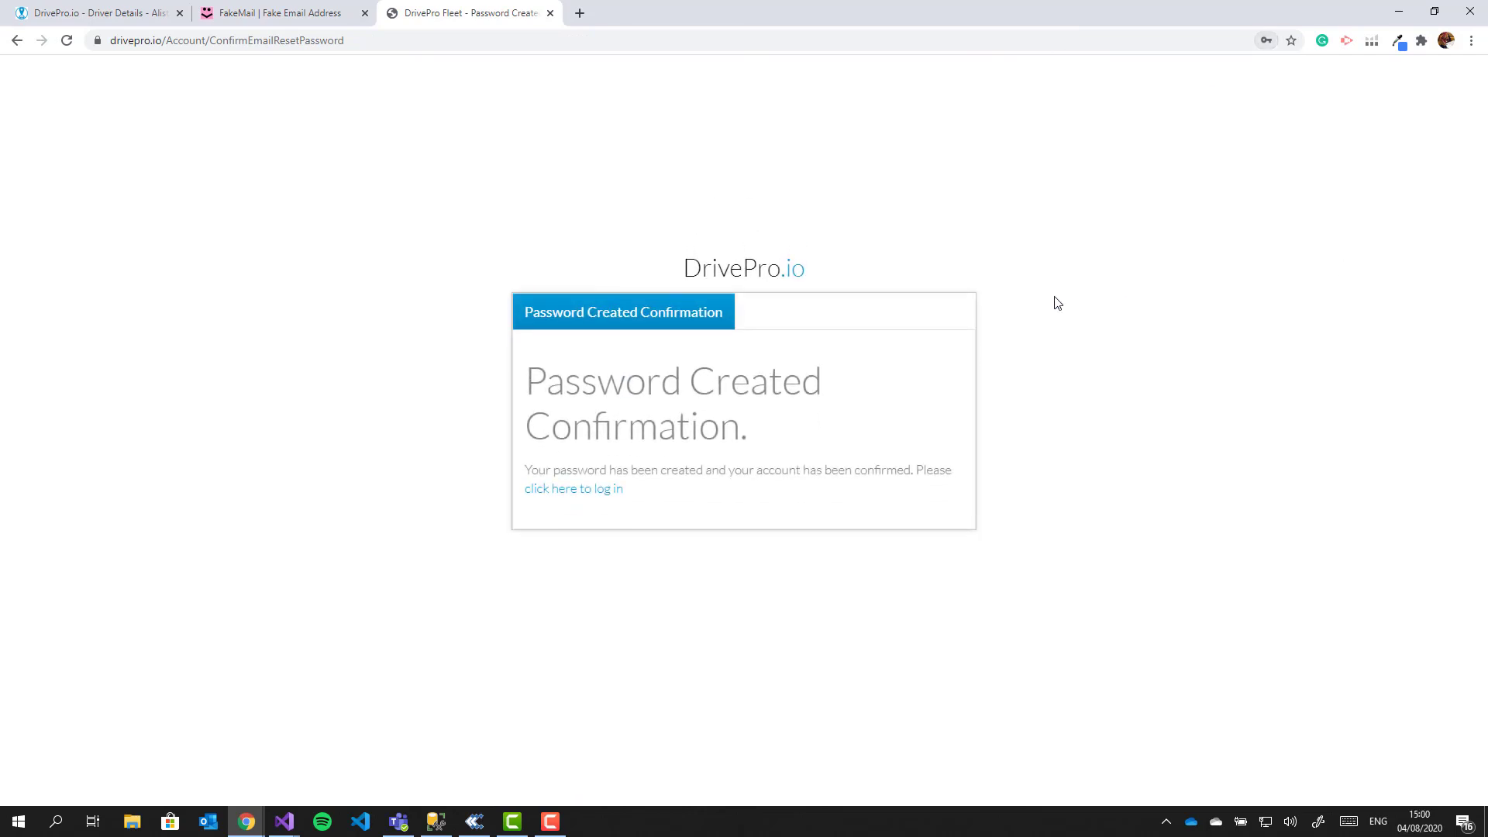